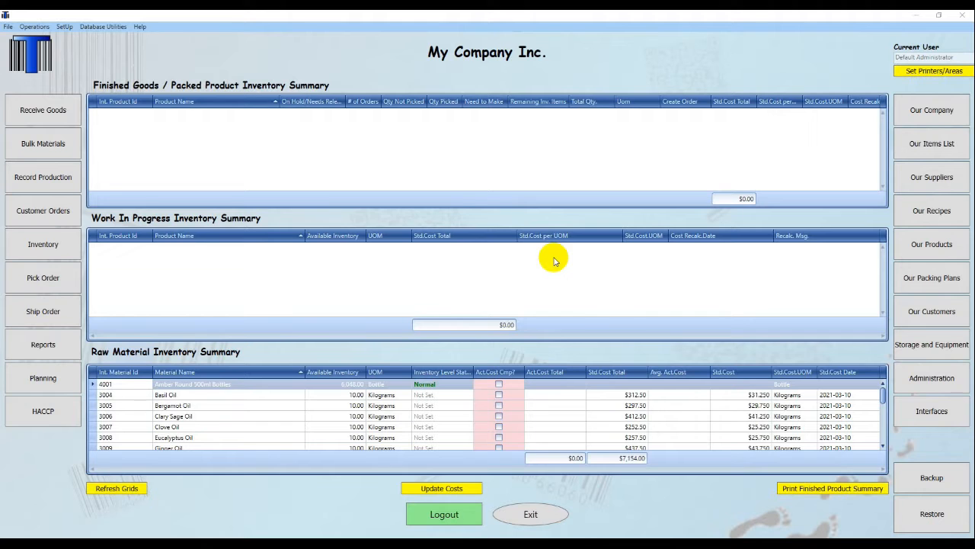
Show the print preview of the products list and load Product Import export layout.prnx from C:\TraceAll\Import Templates into it.
left_click(912, 249)
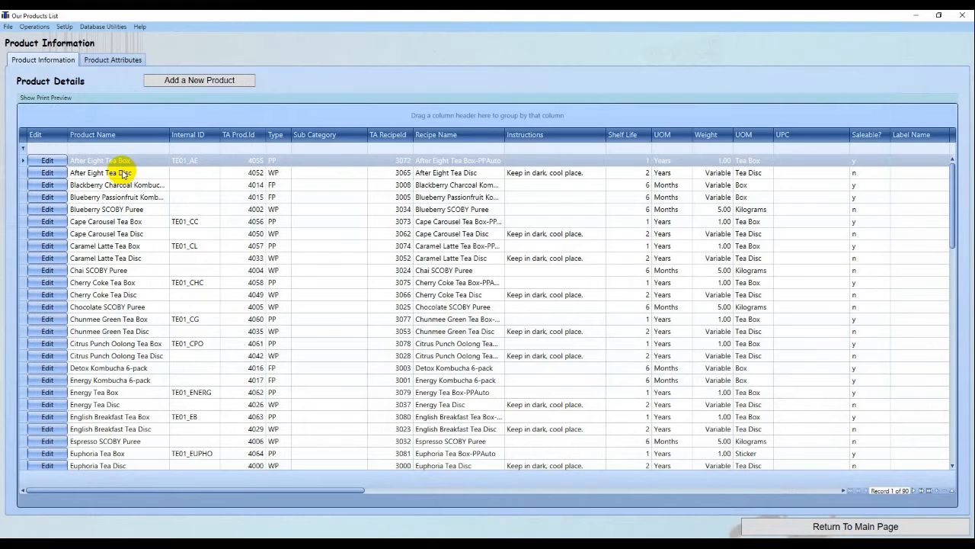
left_click(45, 97)
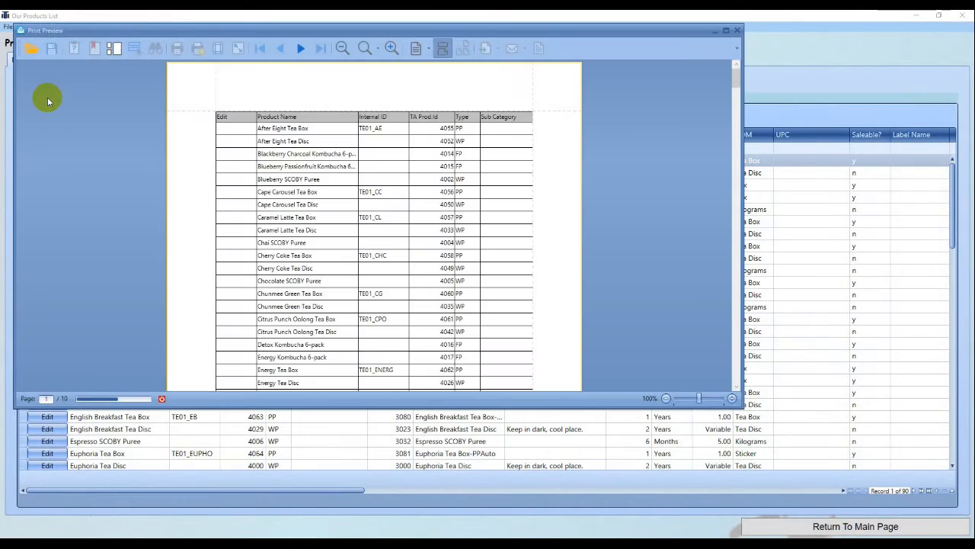
left_click(31, 50)
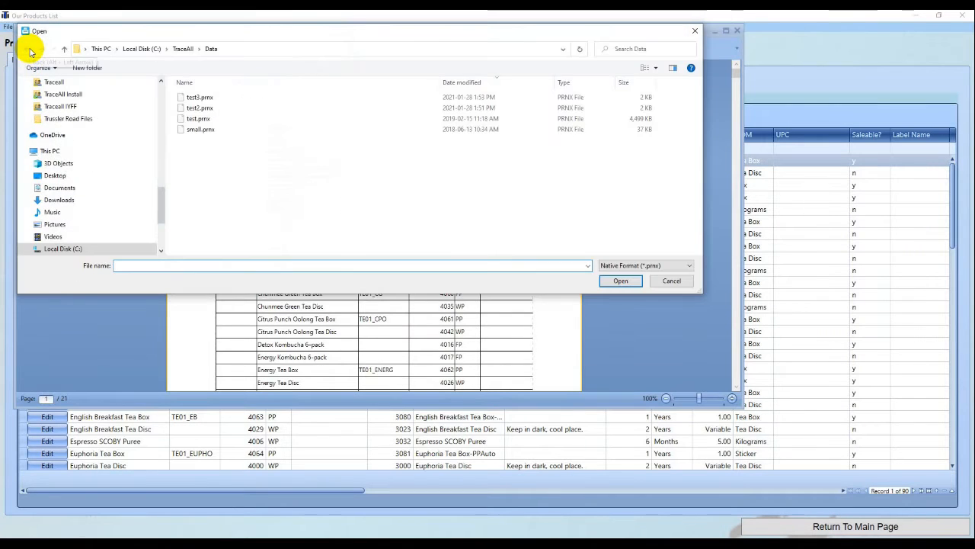
left_click_drag(160, 210, 162, 233)
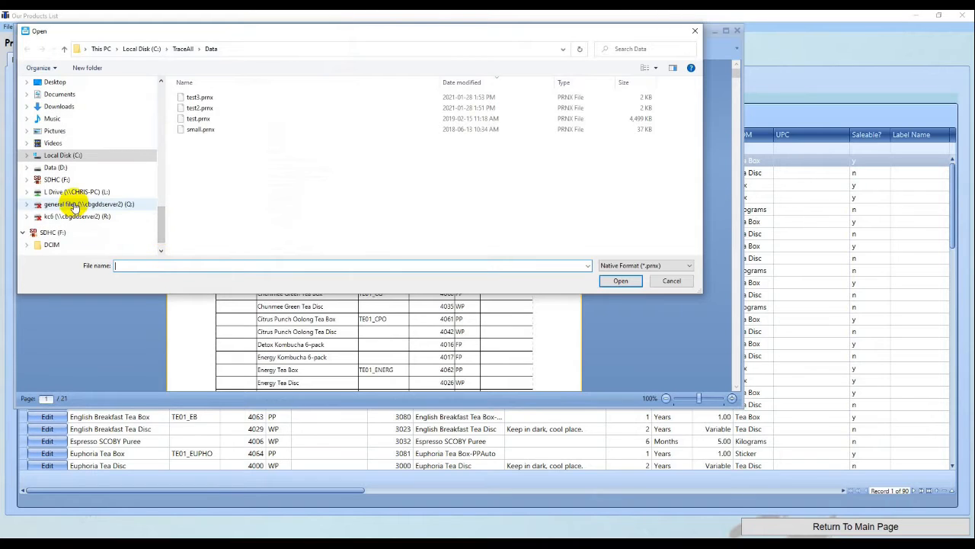
left_click(77, 156)
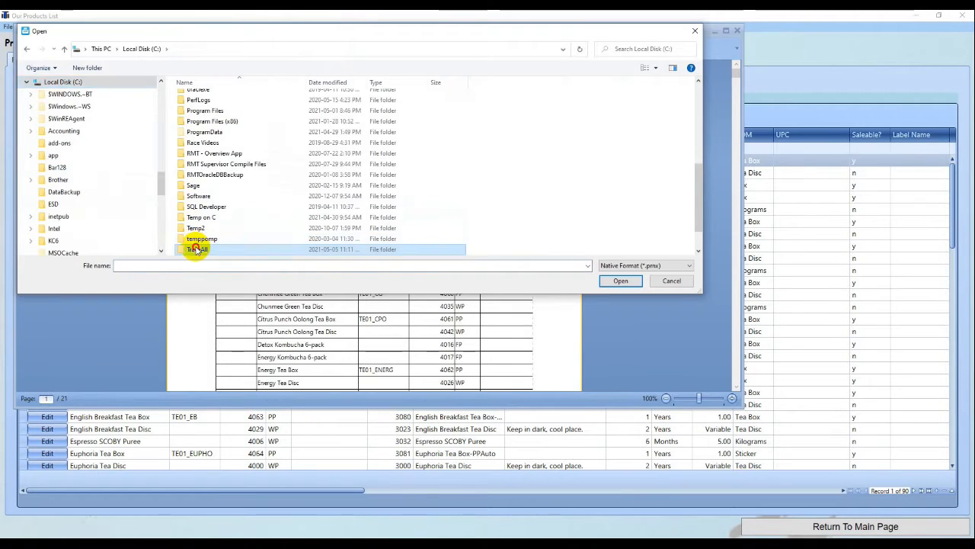
double_click(197, 249)
double_click(206, 129)
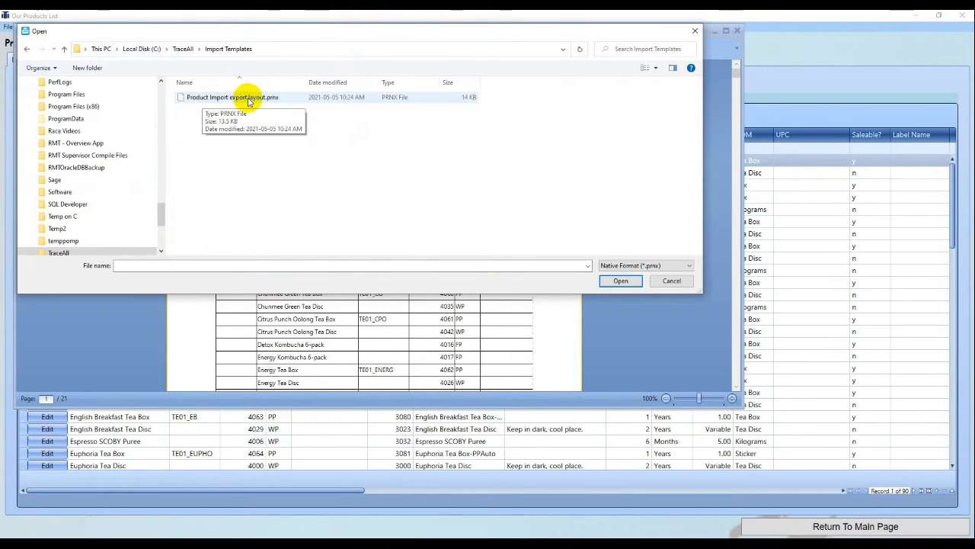
left_click(250, 99)
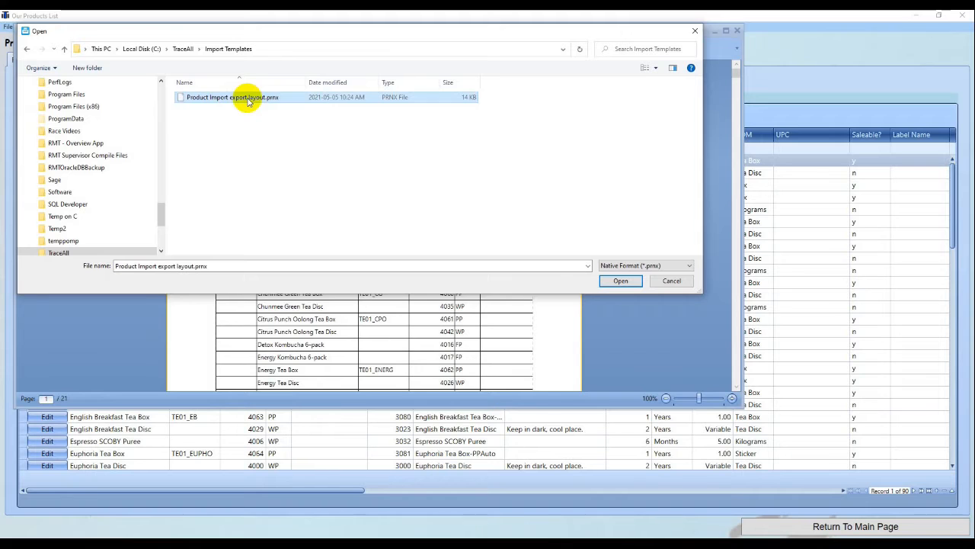
left_click(617, 281)
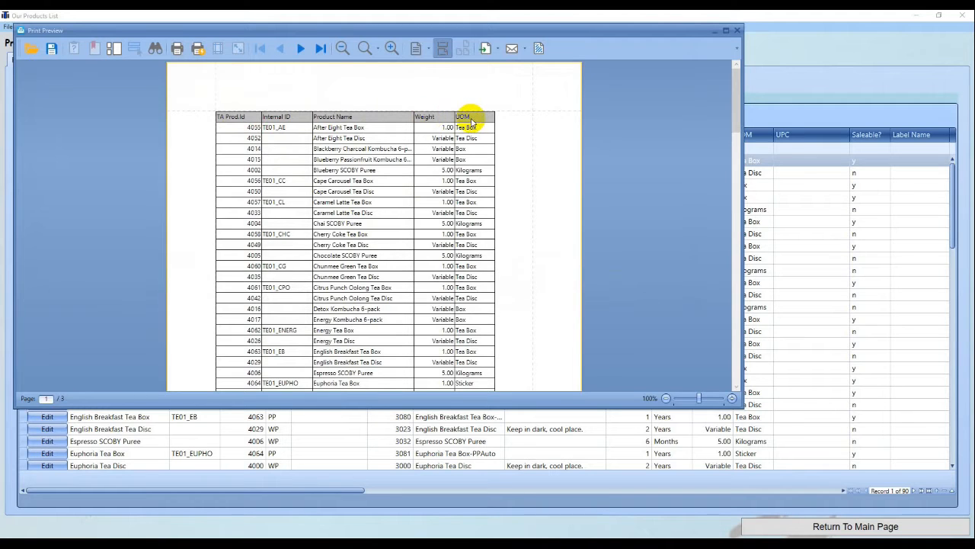
Export the previewed product list in Xlsx format as Document.xlsx in C:\TraceAll\Import Templates, opening the file after exporting.
left_click(484, 49)
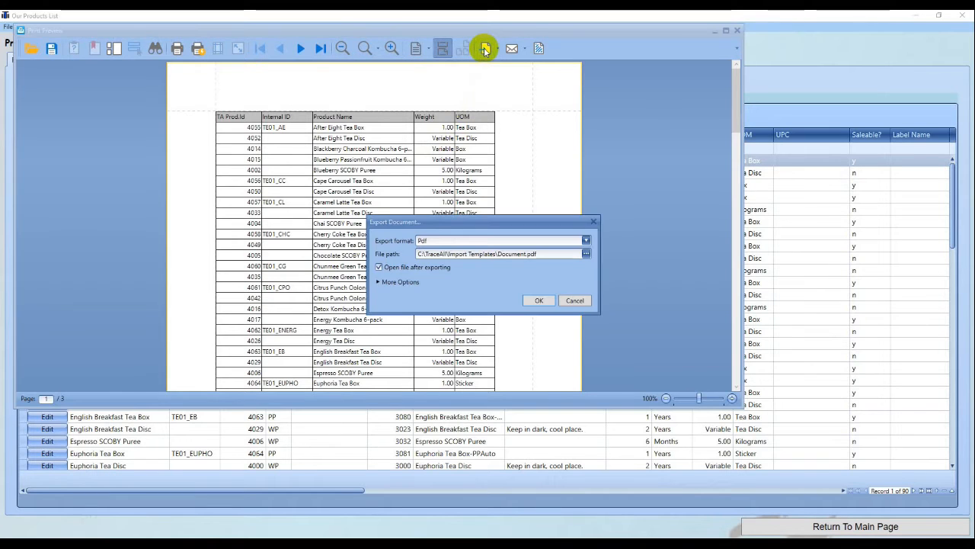
left_click(586, 241)
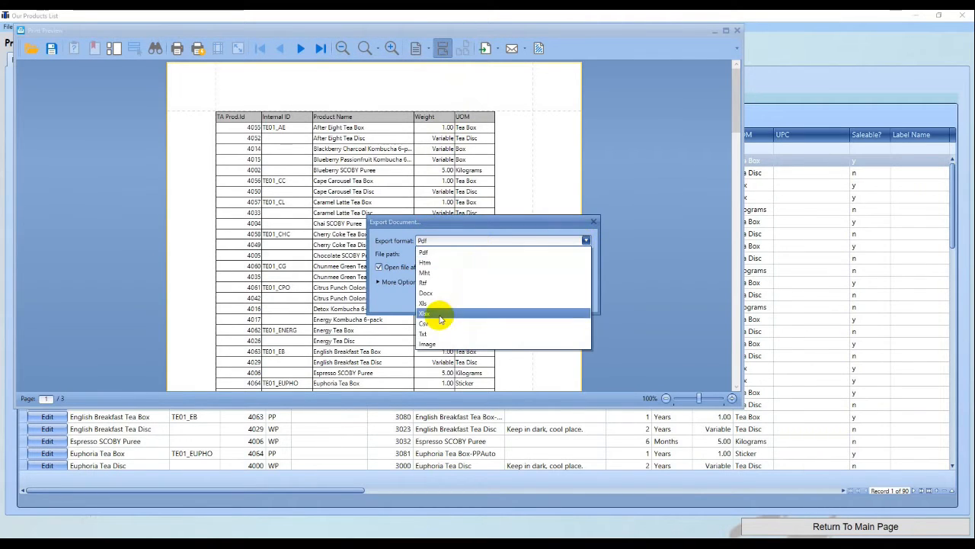
left_click(437, 314)
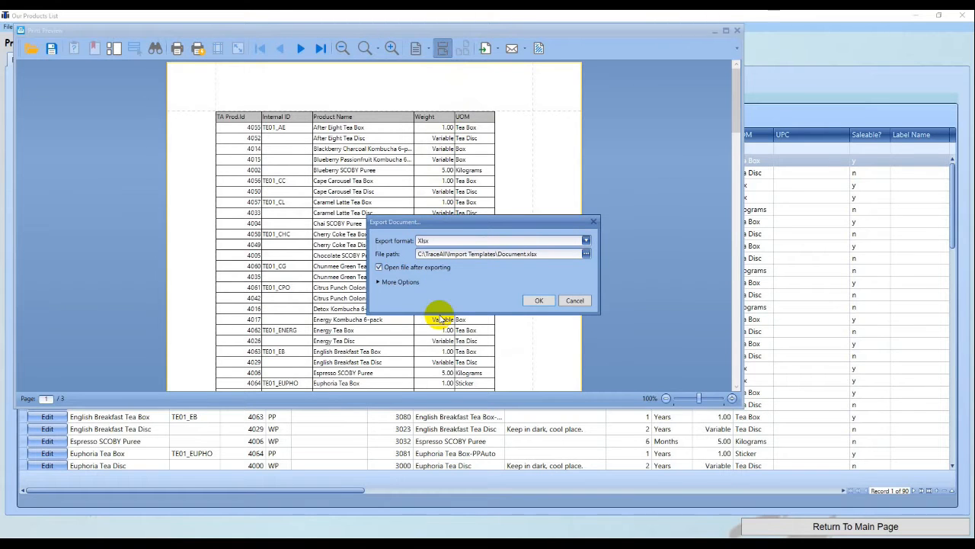
left_click(586, 254)
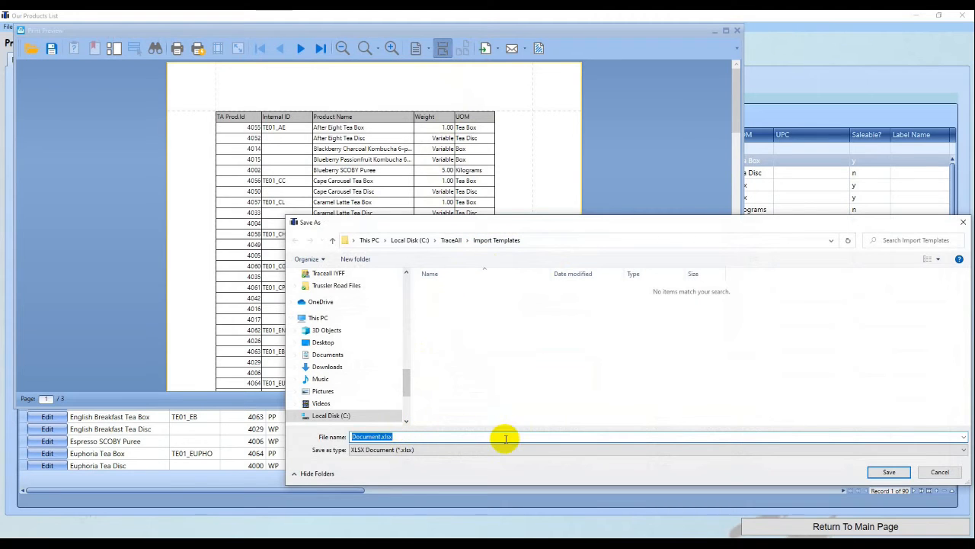
left_click(889, 471)
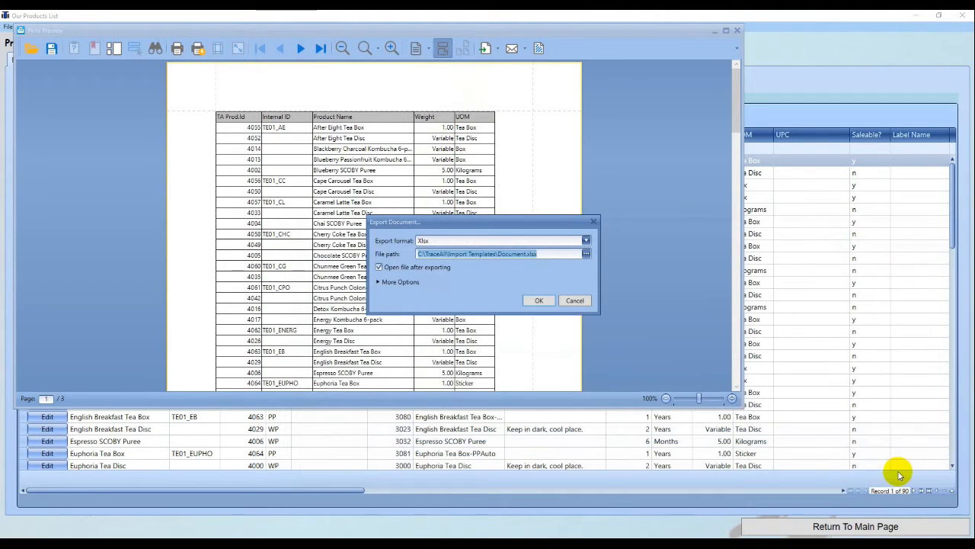
left_click(539, 300)
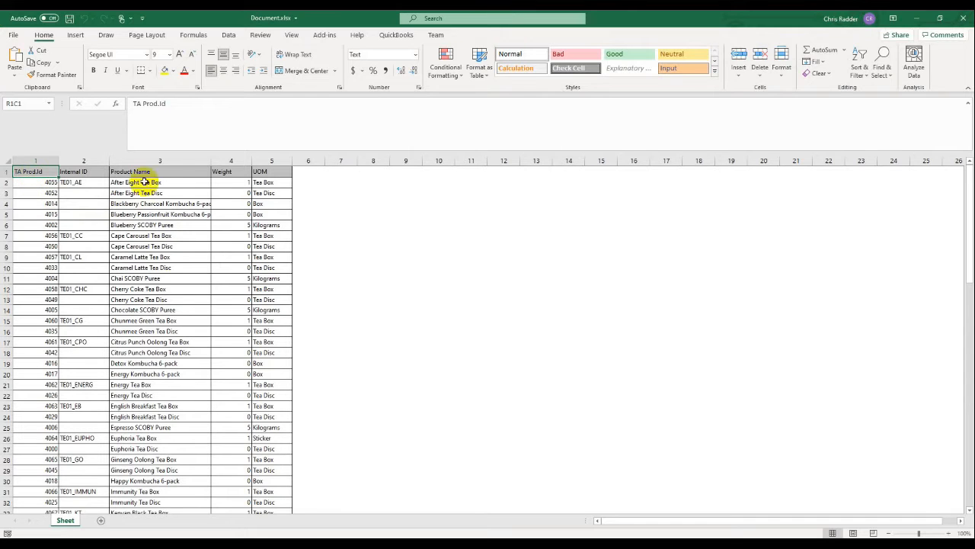
Replace the Weight values in rows 2 to 91 with a series running from 1 to 90.
left_click_drag(230, 185, 229, 417)
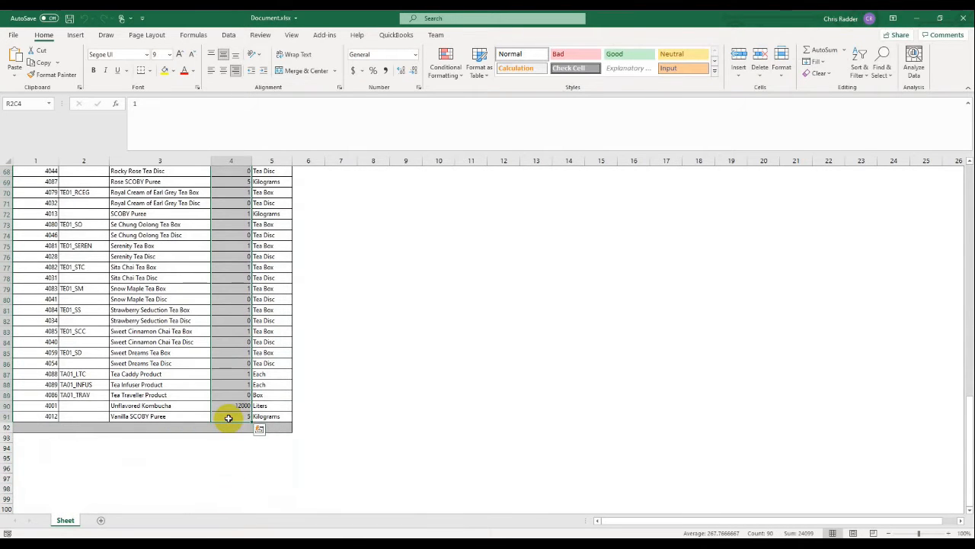
key("Delete")
scroll(228, 417, "up", 20)
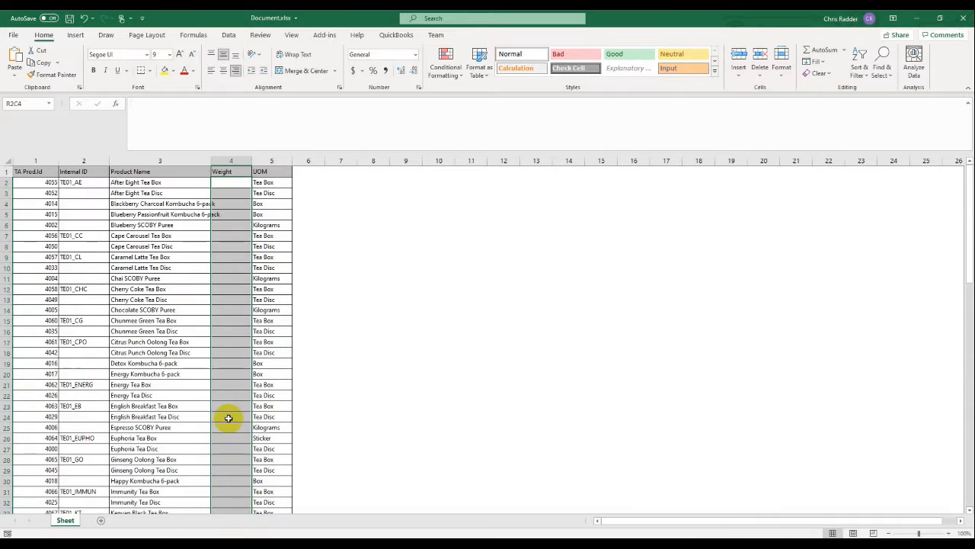
left_click(238, 184)
type("1")
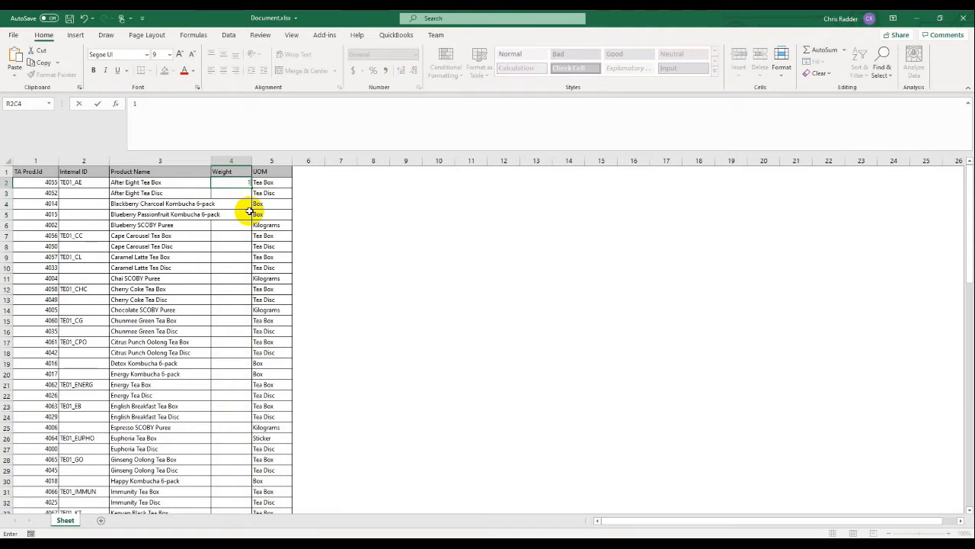
key("Return")
type("2")
key("Return")
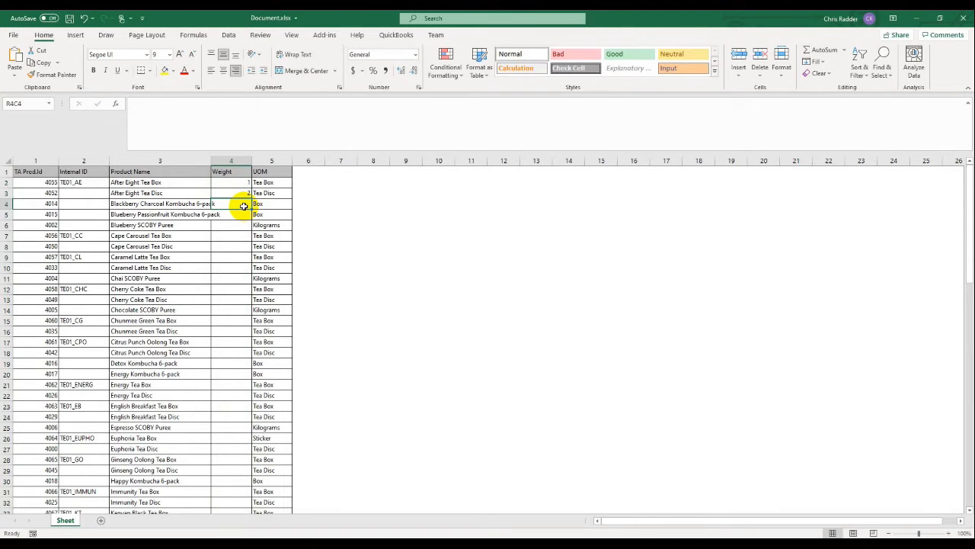
left_click_drag(246, 185, 248, 486)
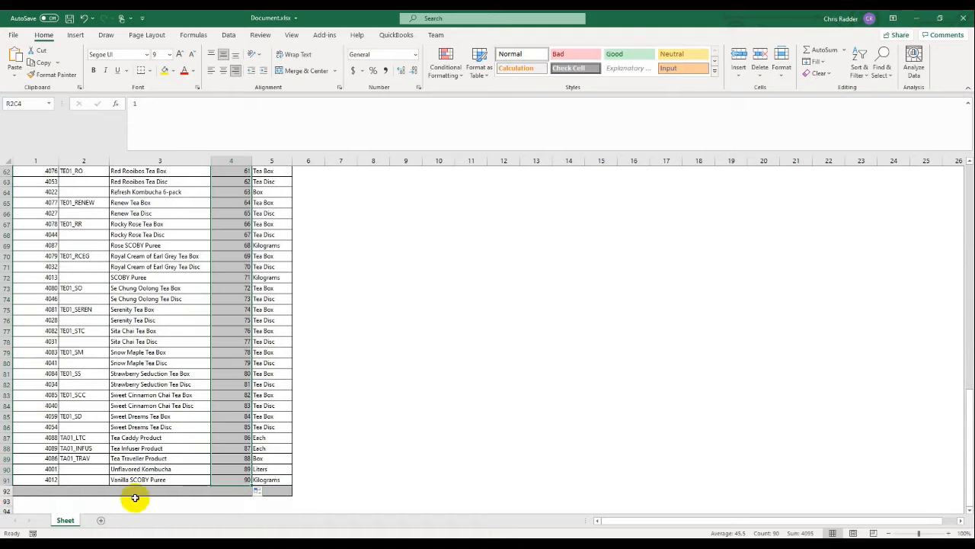
Delete the empty shaded row 92 beneath the product list.
left_click(6, 491)
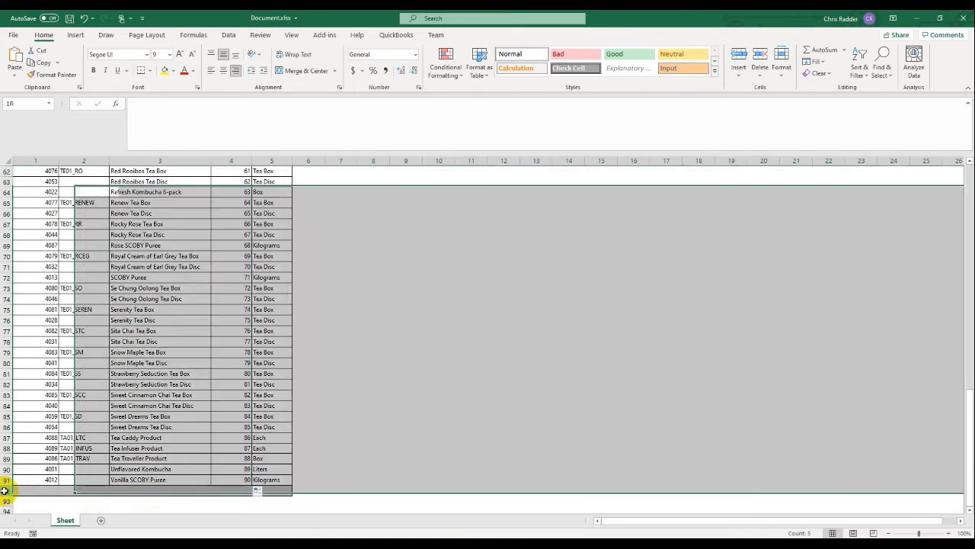
left_click(739, 68)
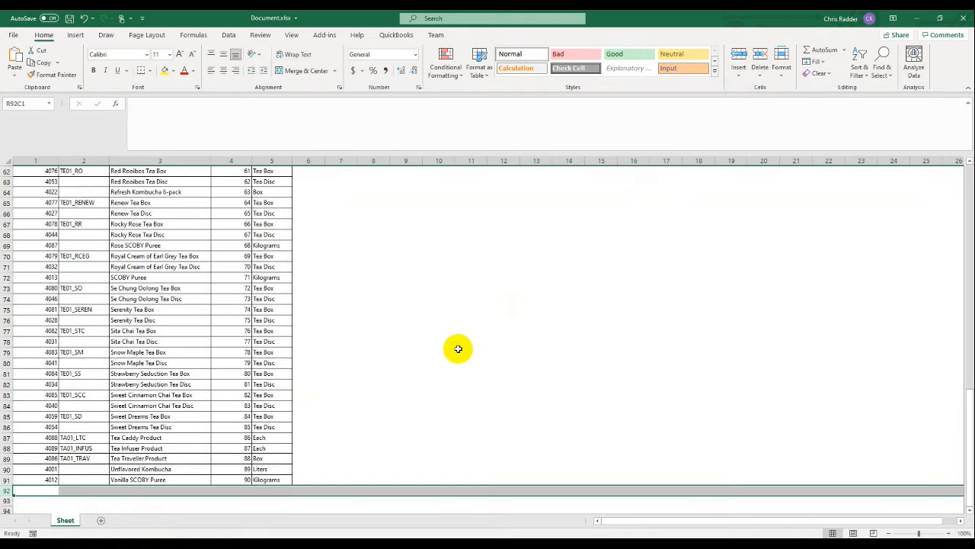
scroll(367, 393, "up", 5)
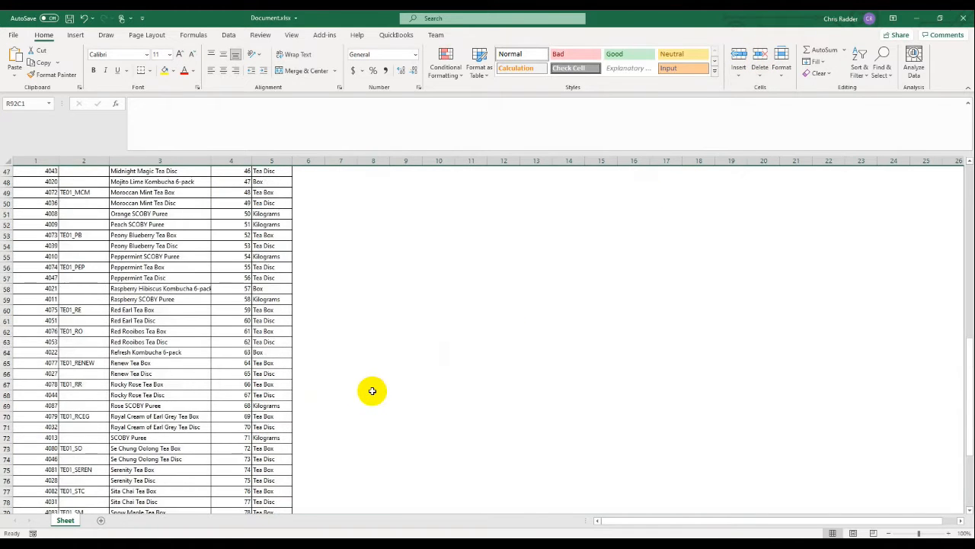
scroll(372, 391, "up", 3)
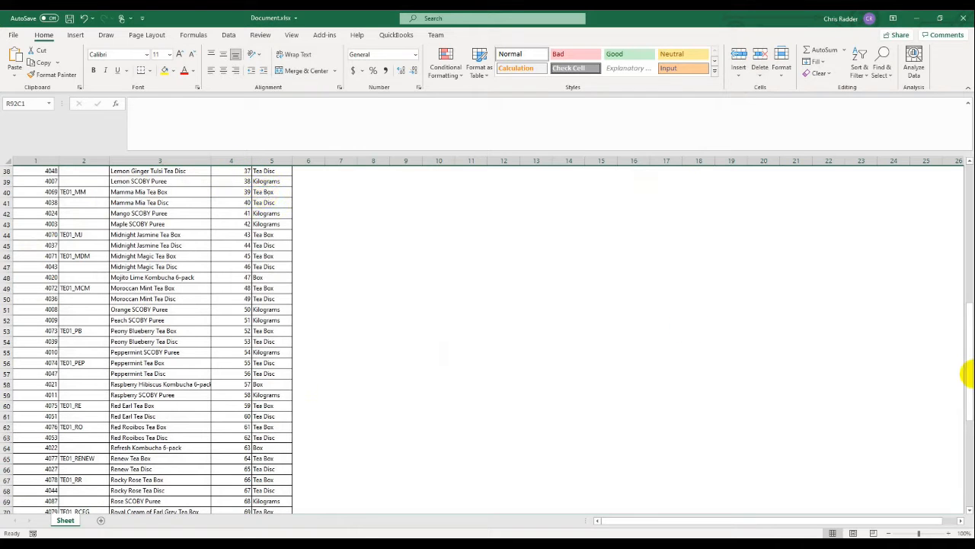
left_click_drag(962, 378, 962, 196)
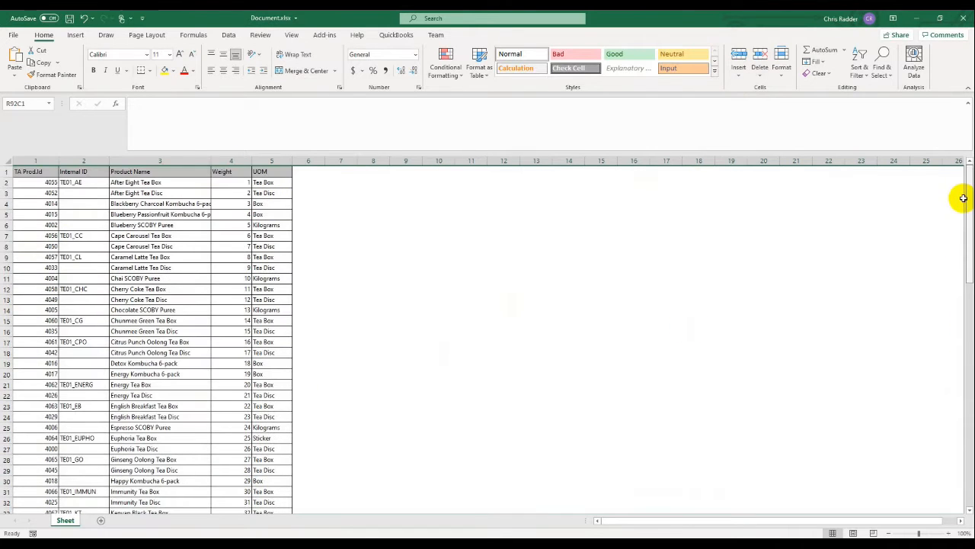
Save the workbook, and save it again as Document in CSV UTF-8 (Comma delimited) format in the Import Templates folder.
left_click(14, 37)
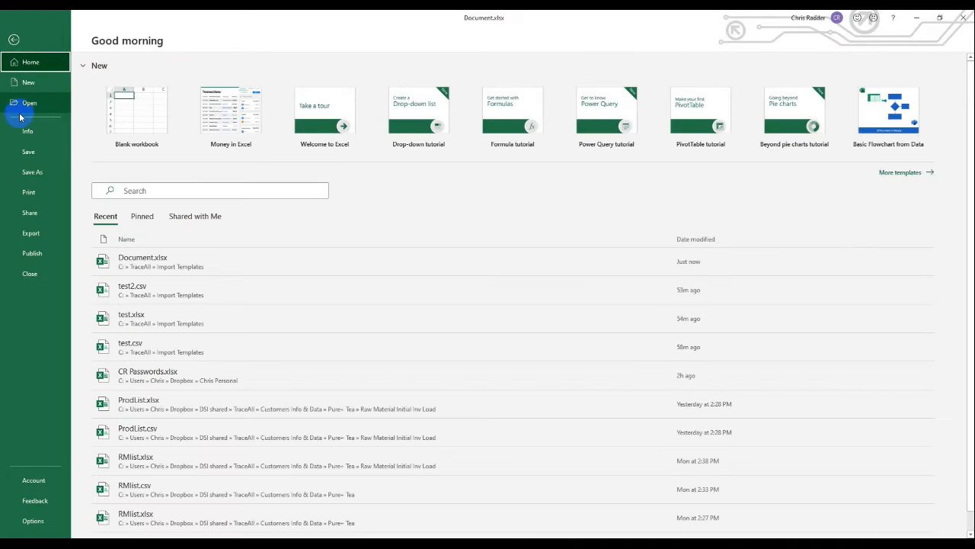
left_click(24, 149)
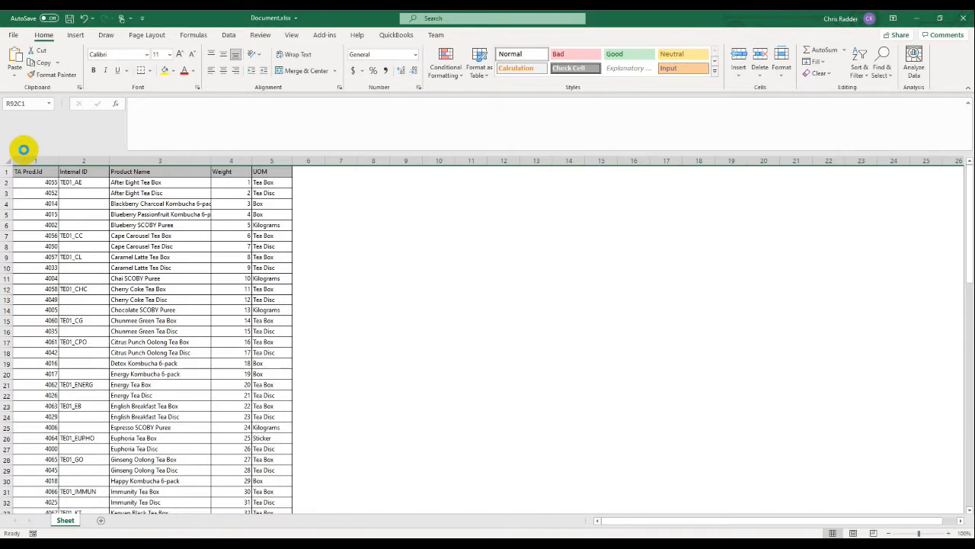
left_click(13, 37)
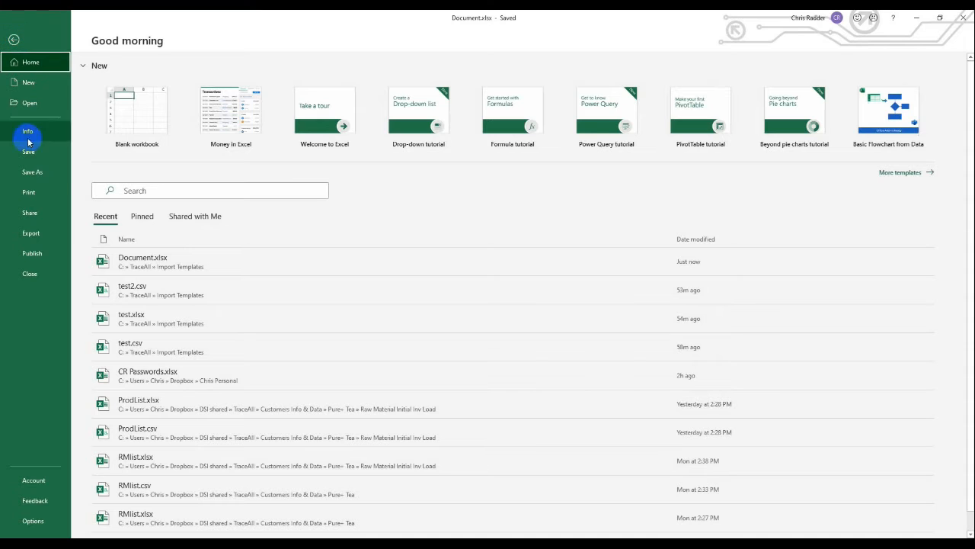
left_click(37, 172)
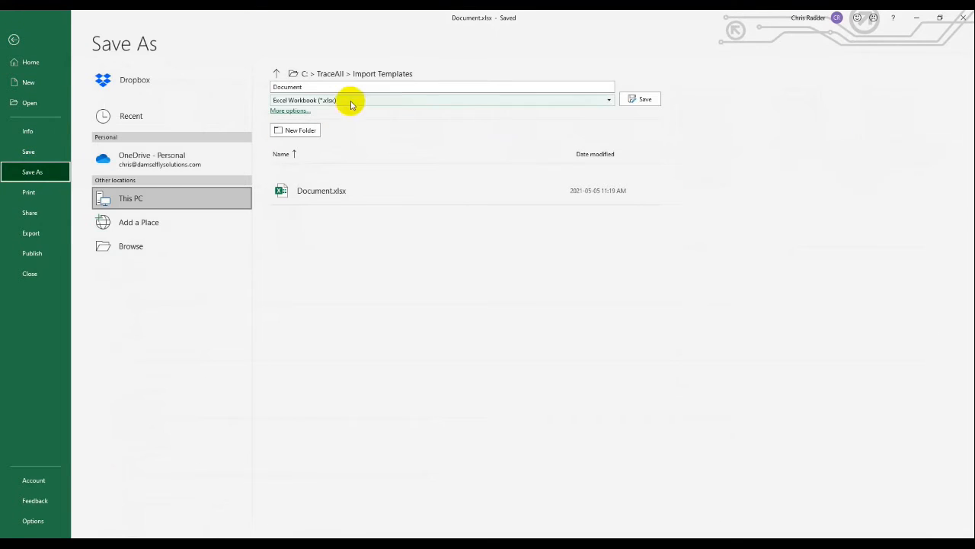
left_click(609, 101)
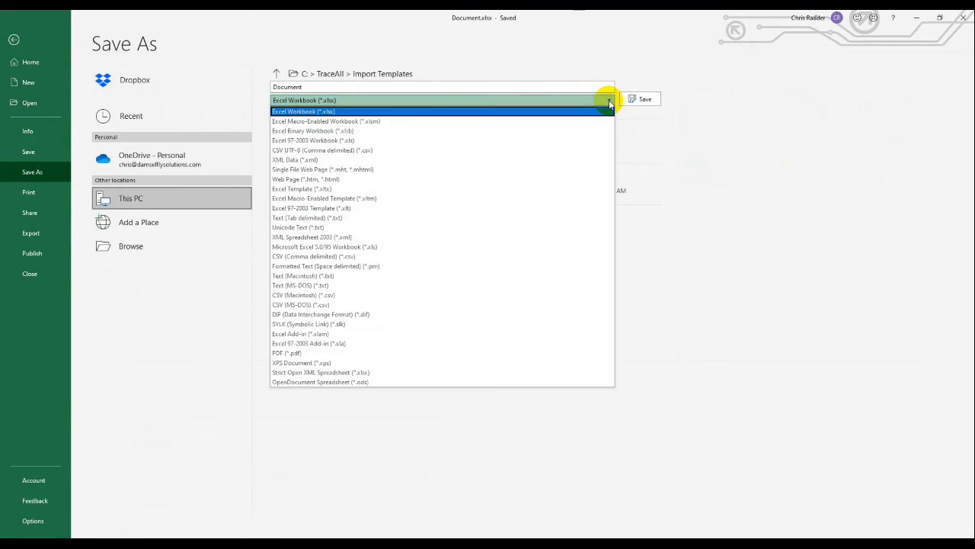
left_click(320, 148)
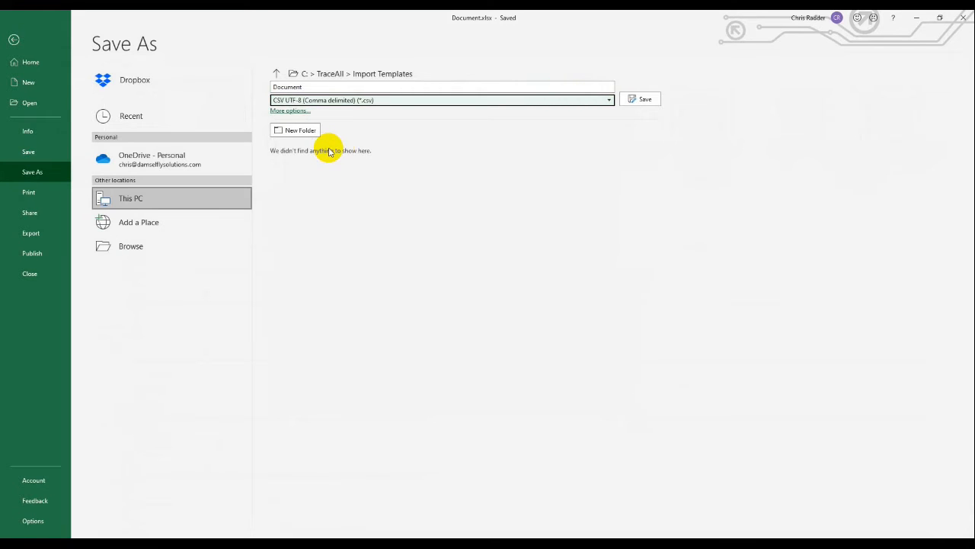
left_click(642, 101)
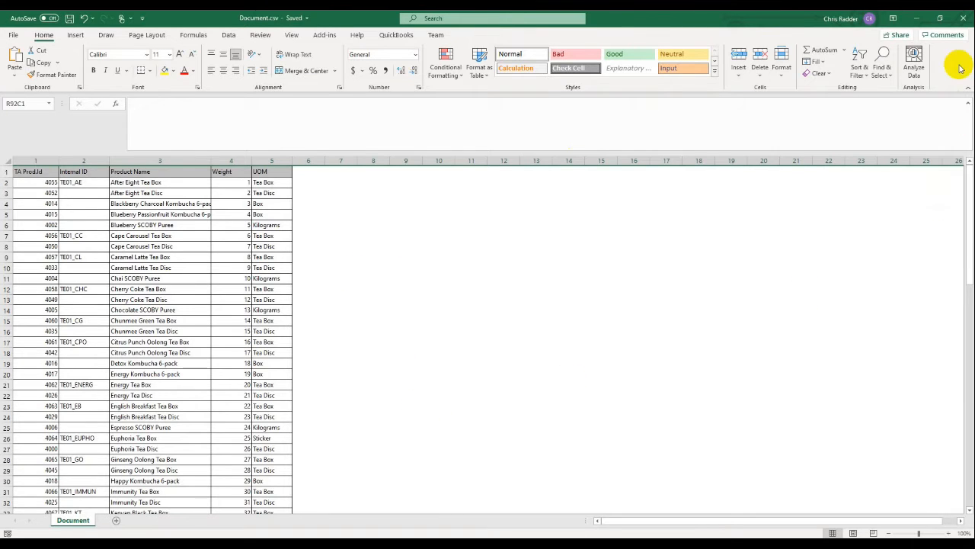
Close the spreadsheet and the print preview, and go from the products list to the Administration page in TraceAll.
left_click(963, 17)
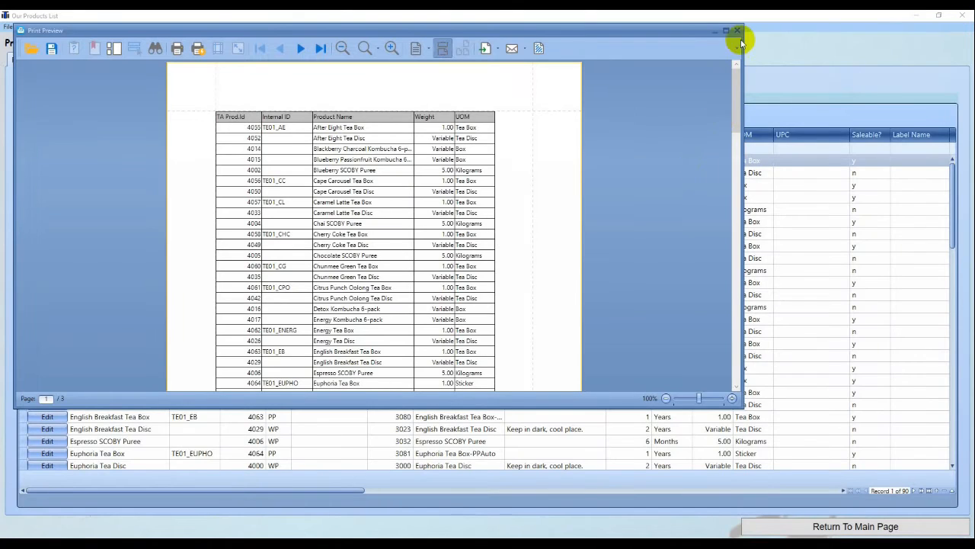
left_click(737, 31)
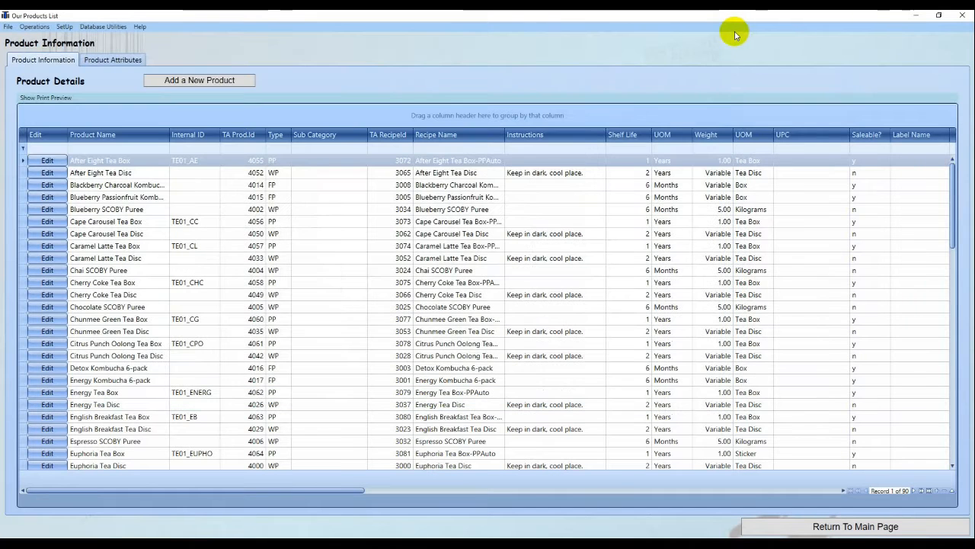
left_click(769, 527)
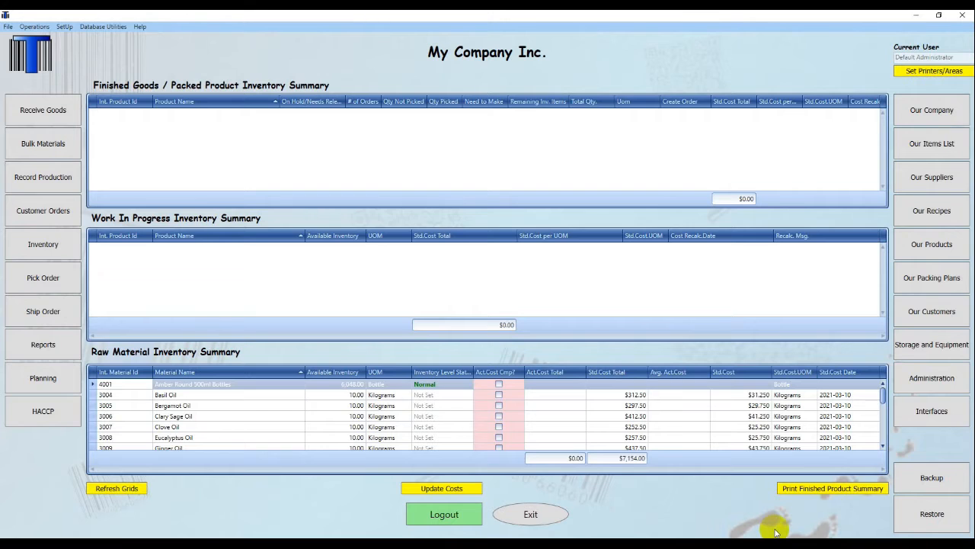
left_click(928, 378)
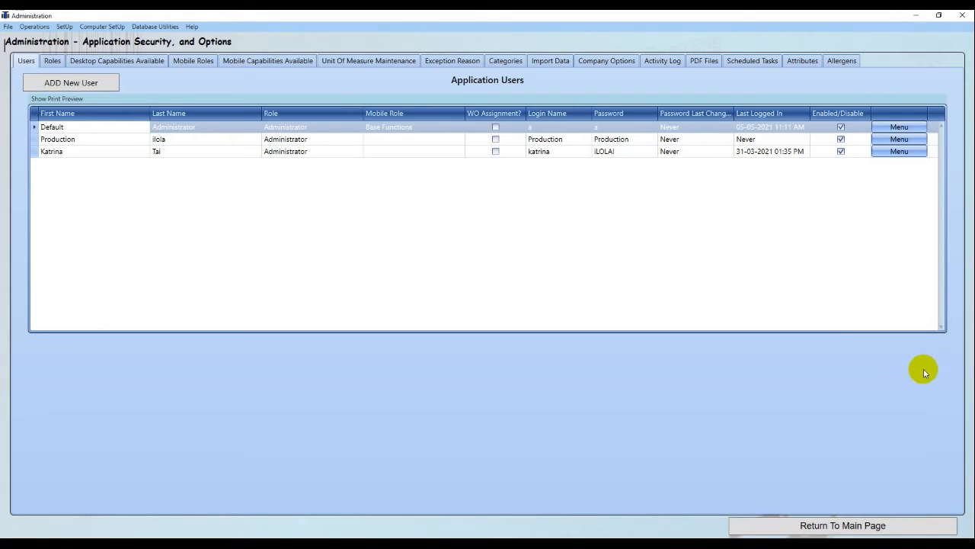
Go to the Product Inventory section of the data import page and read the helpful hints for loading product inventory.
left_click(549, 63)
left_click_drag(955, 181, 949, 453)
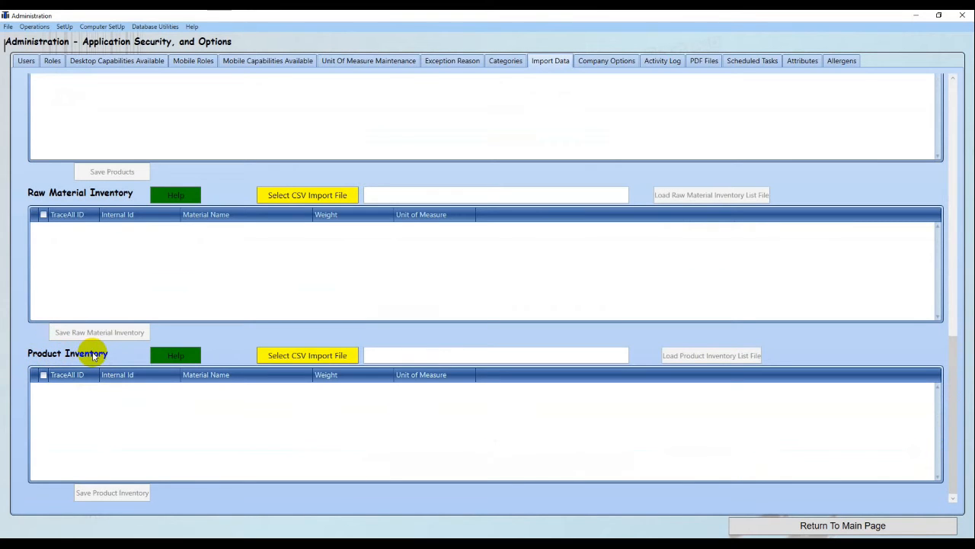
left_click(167, 356)
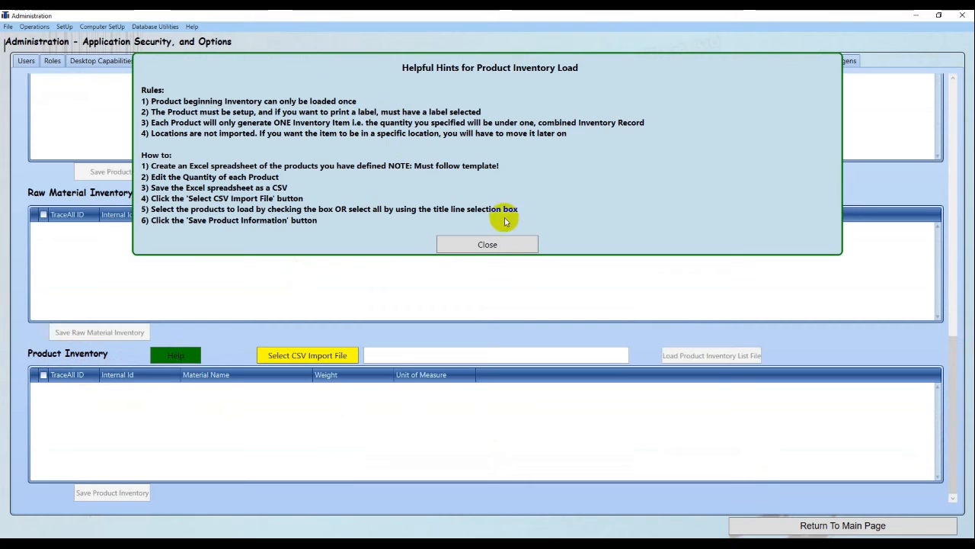
left_click(497, 246)
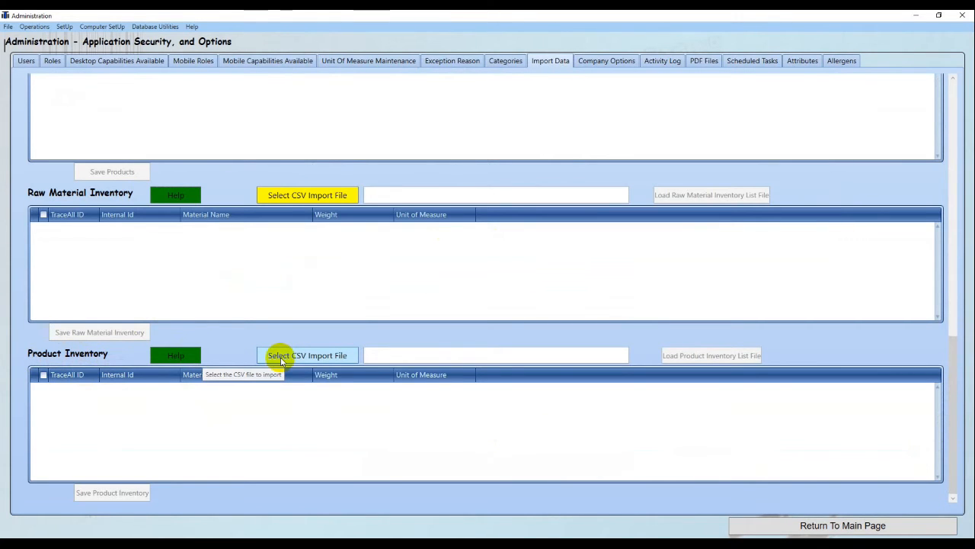
Choose Document.csv from the Import Templates folder as the Product Inventory import file and load its inventory list.
left_click(281, 360)
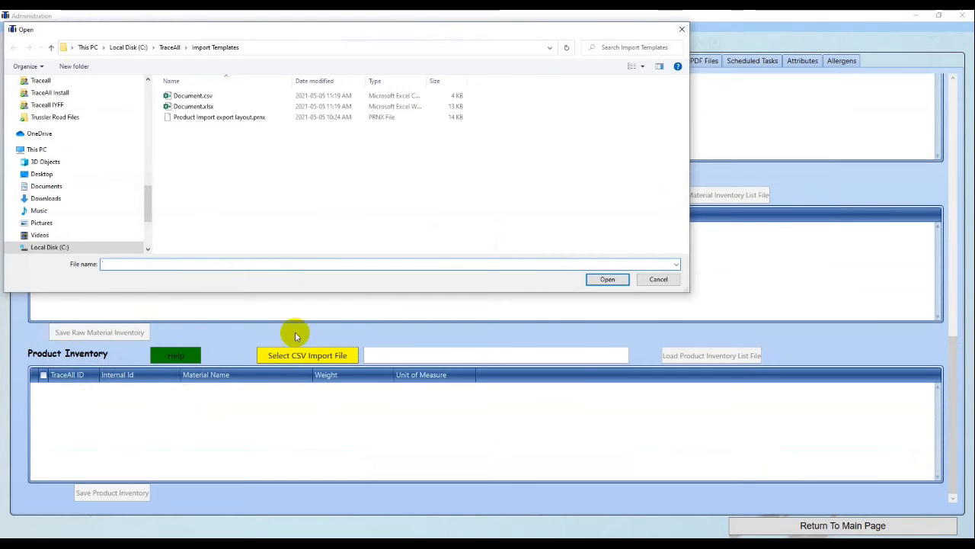
left_click(200, 97)
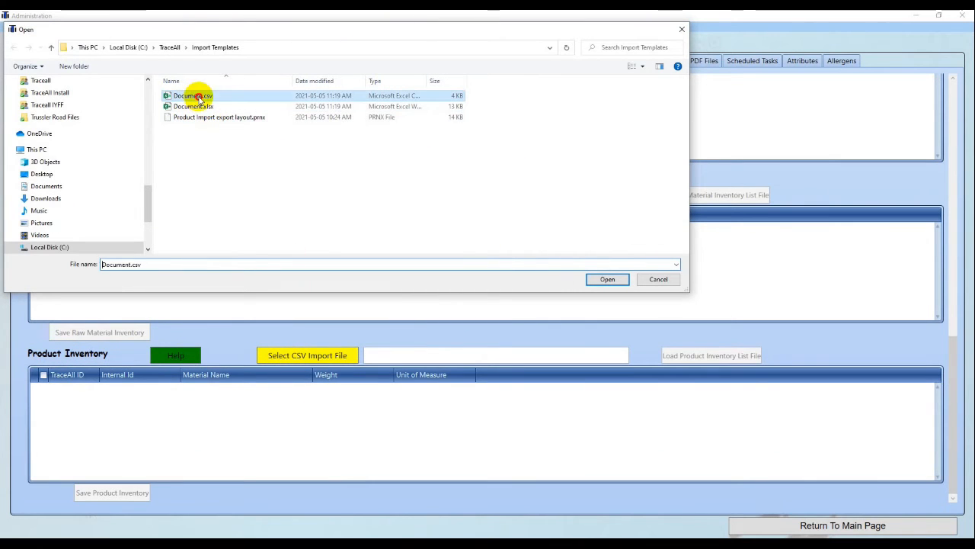
left_click(607, 279)
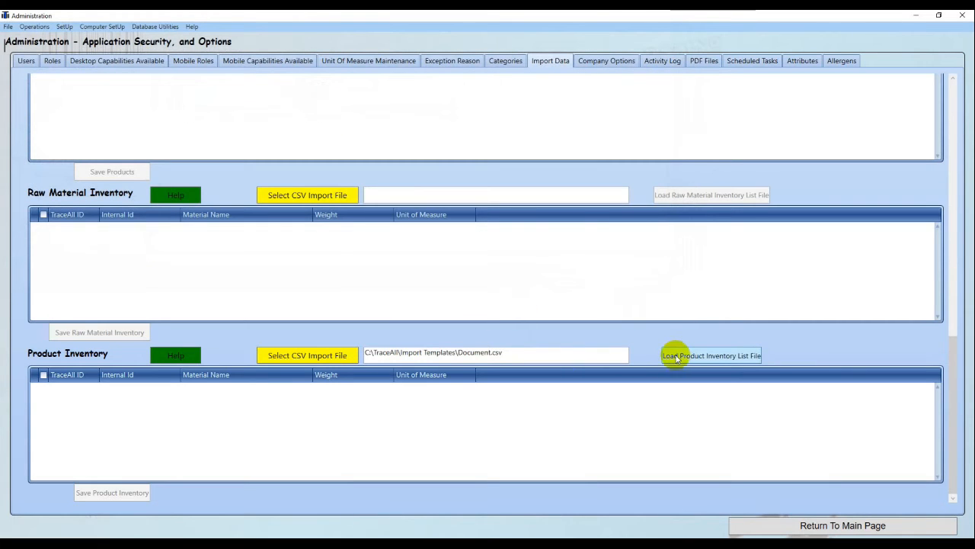
left_click(722, 356)
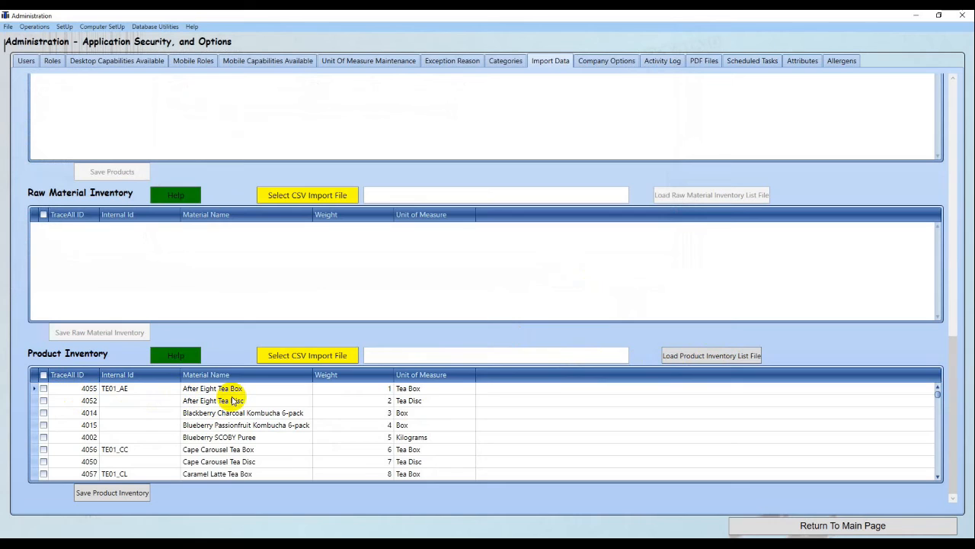
Select all products in the loaded Product Inventory list and save them as product inventory.
left_click(44, 390)
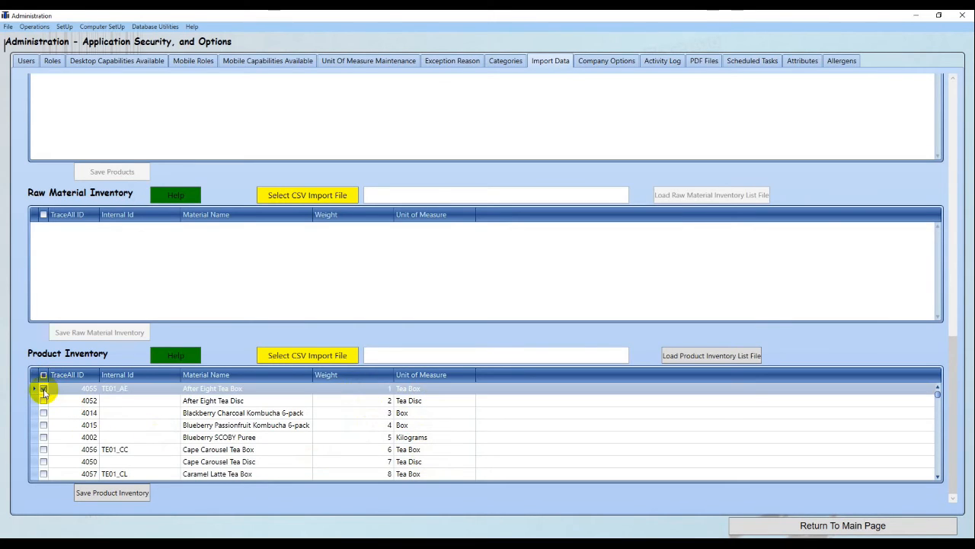
left_click(43, 389)
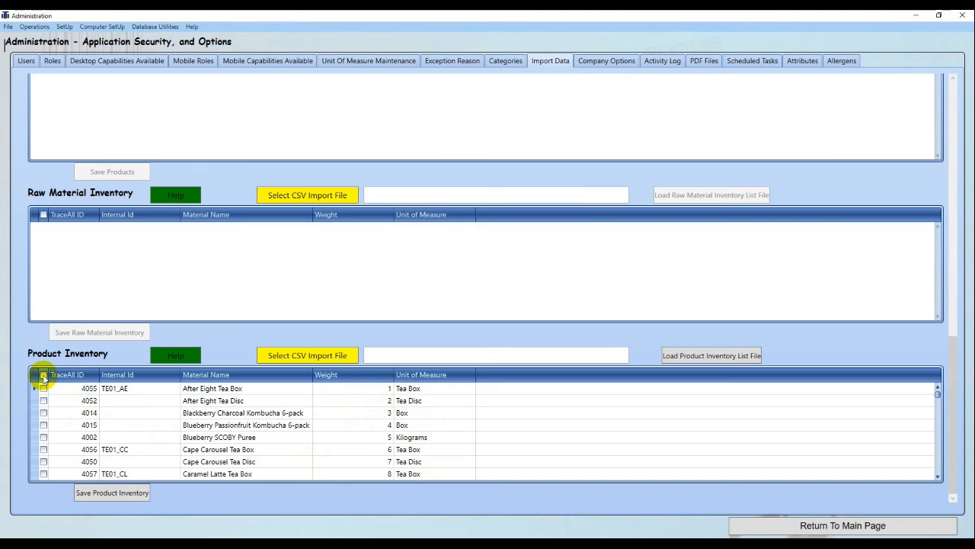
left_click(43, 375)
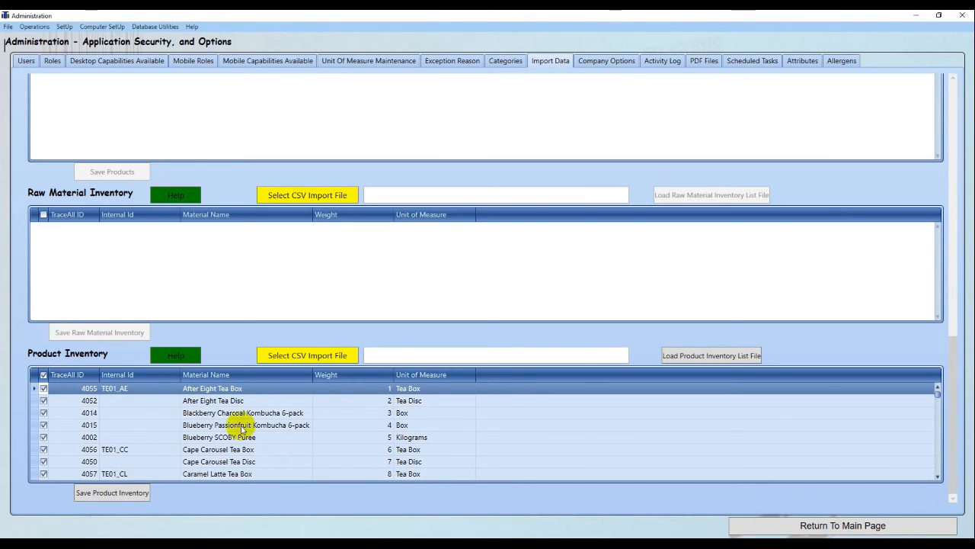
left_click(112, 493)
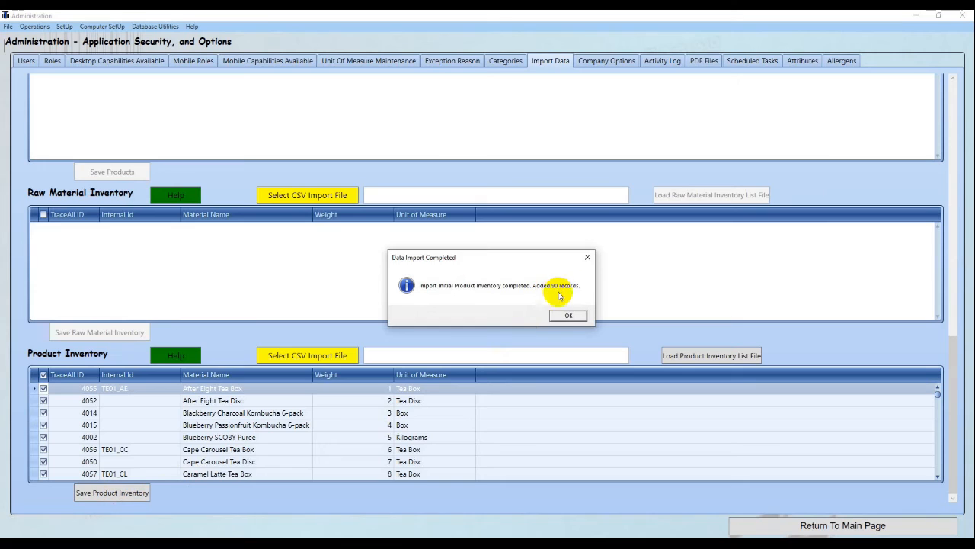
left_click(568, 316)
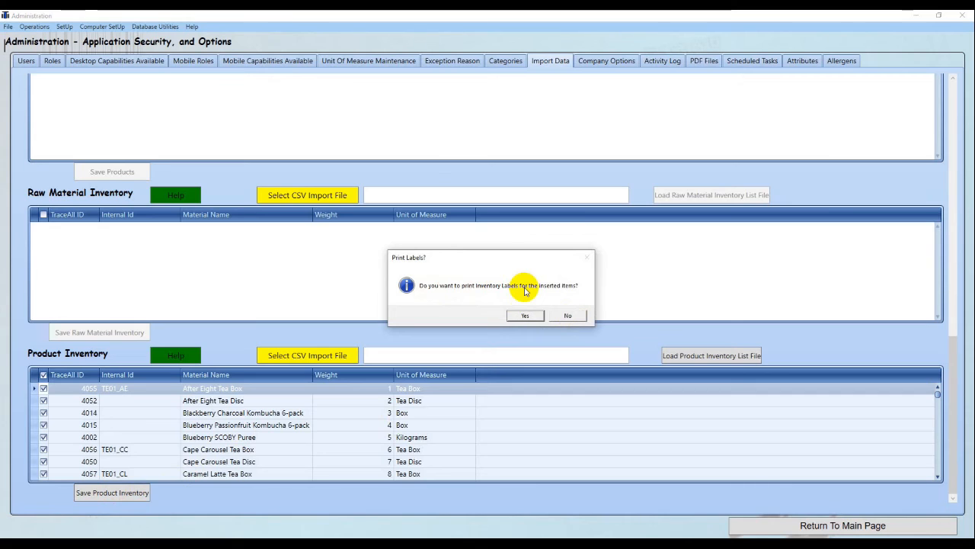
Try to print inventory labels for the inserted items, and decline to continue the label printing.
left_click(524, 316)
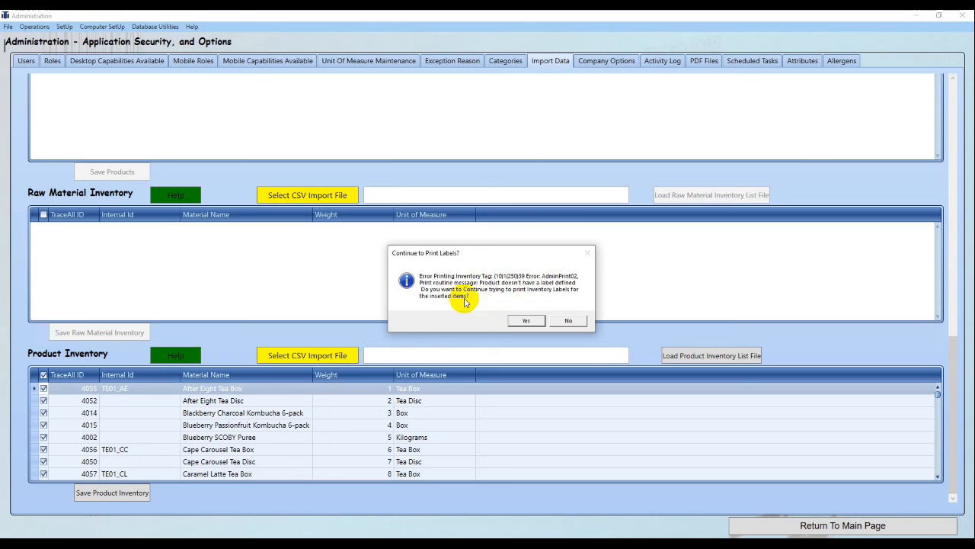
left_click(567, 321)
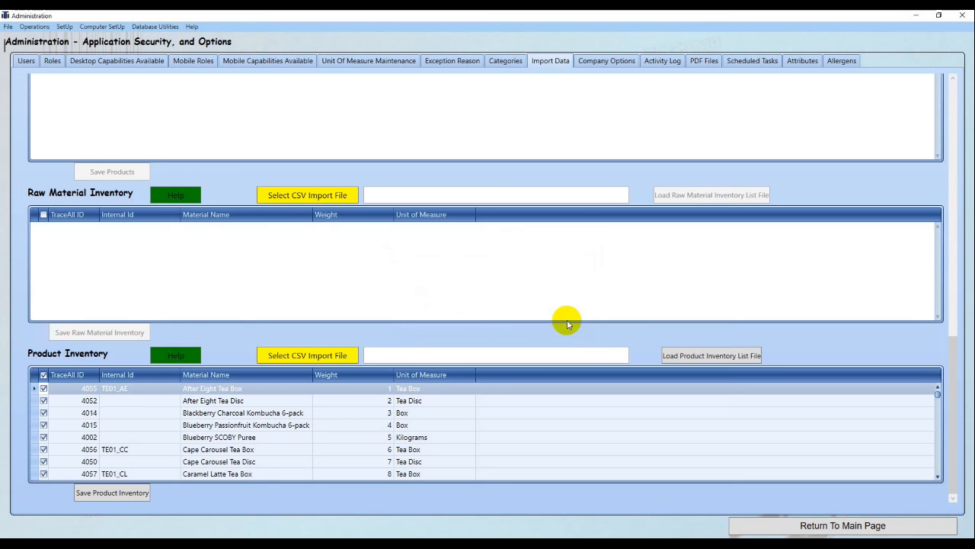
Check the imported products in the on-hand inventory, and refresh the inventory summary grids on the main page.
left_click(760, 525)
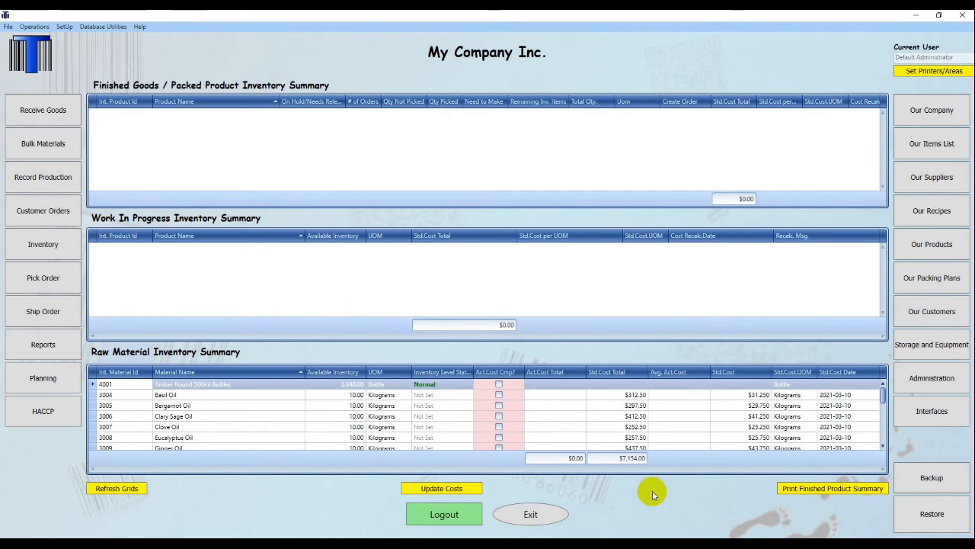
left_click(54, 244)
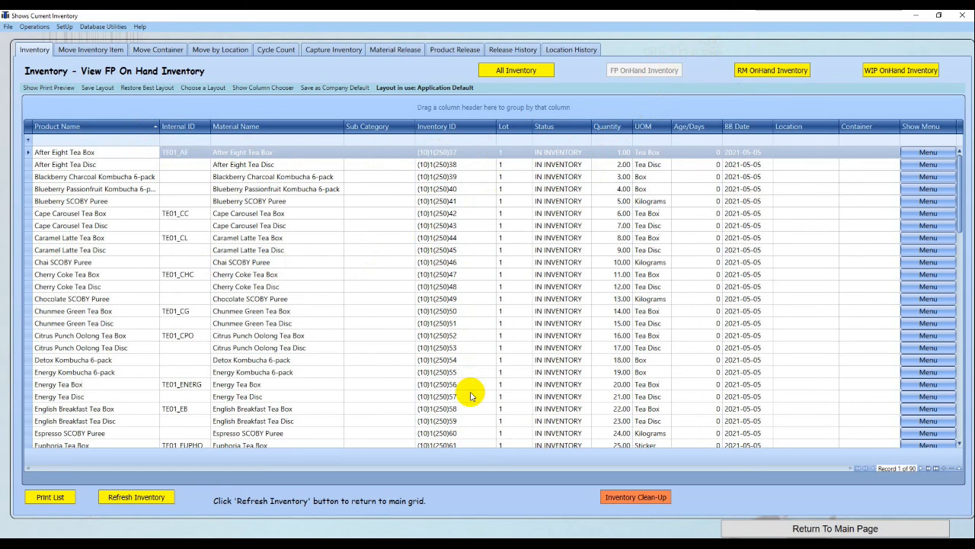
left_click(747, 529)
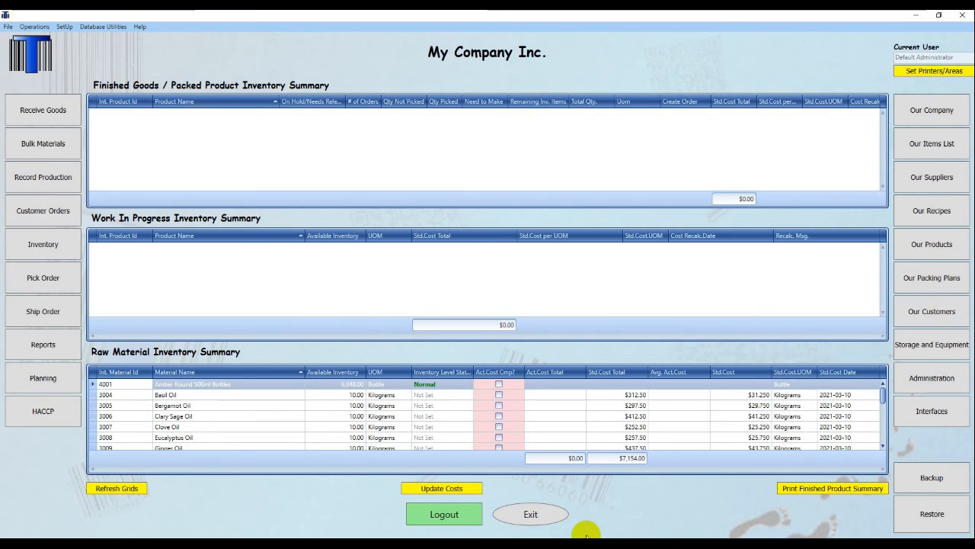
left_click(117, 490)
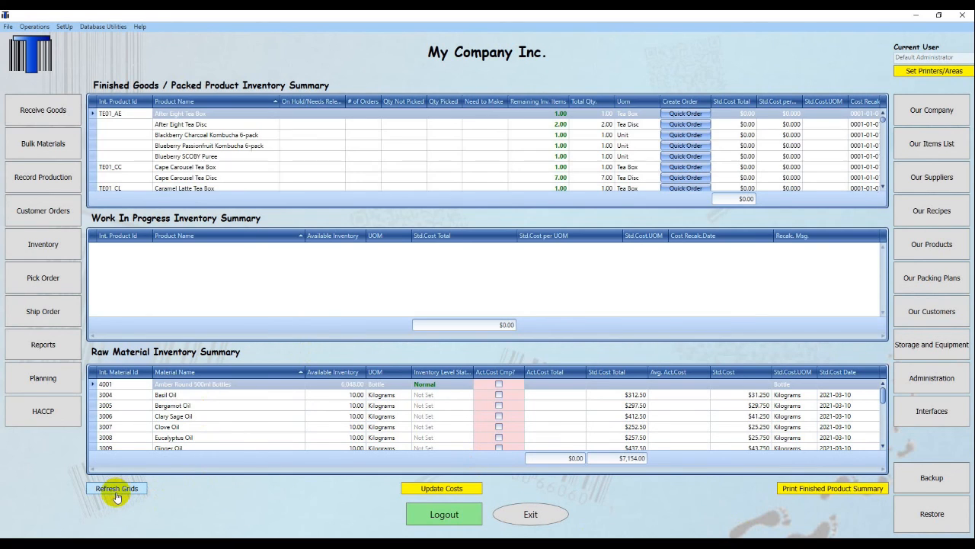